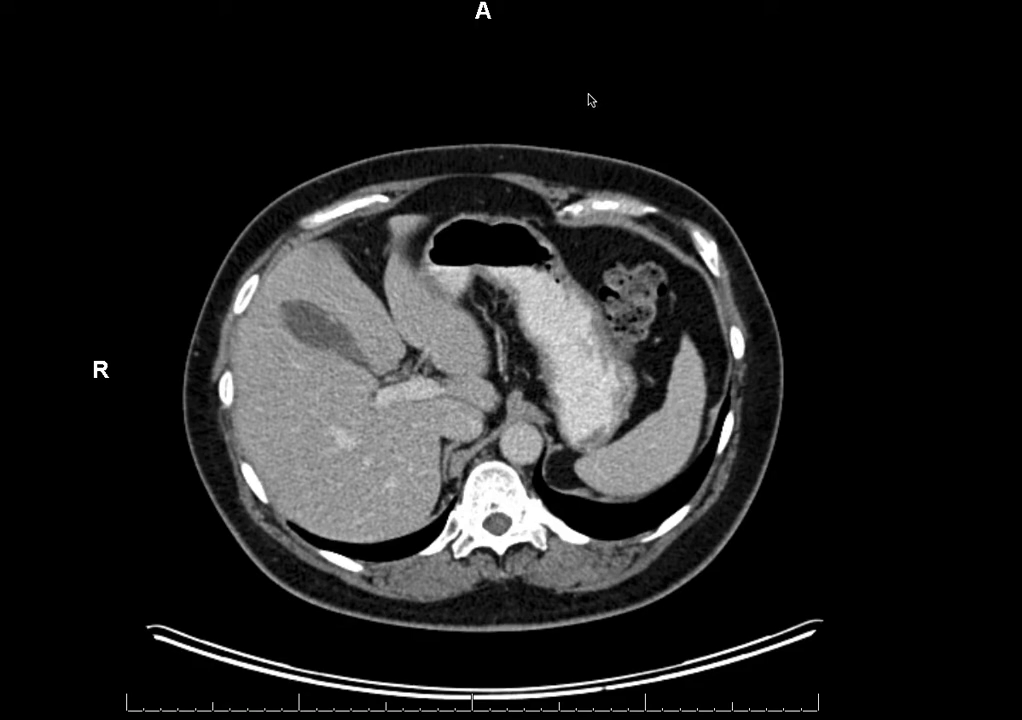
Place circular ROI C3 on the dark liver lesion (Mean 21.50 HU), then move to a more superior slice
right_click(372, 100)
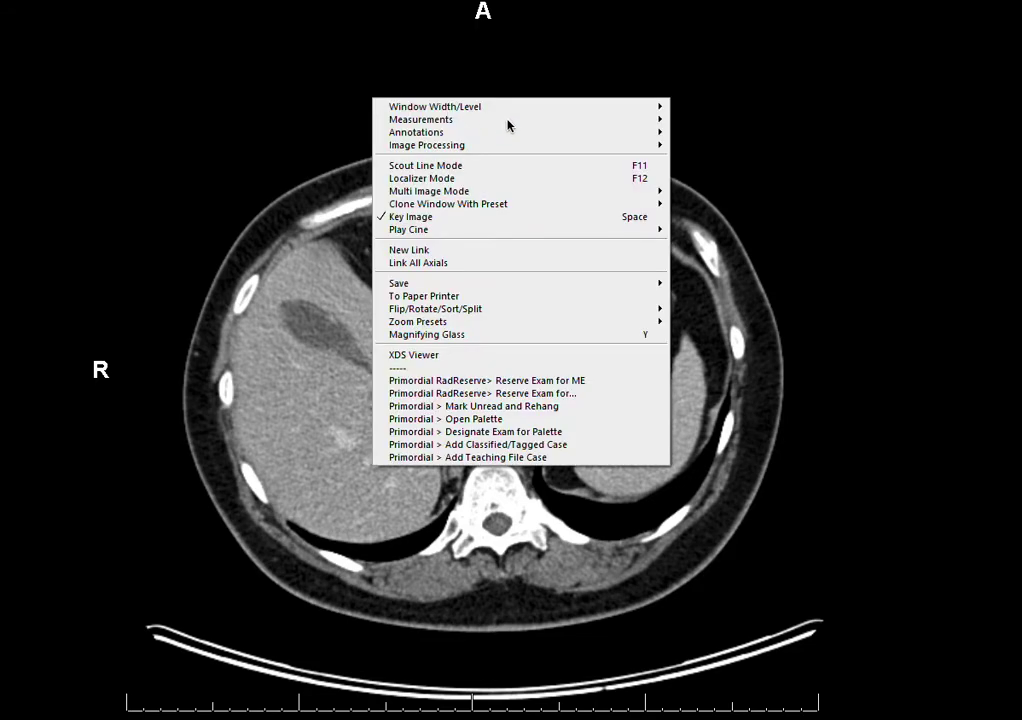
mouse_move(518, 121)
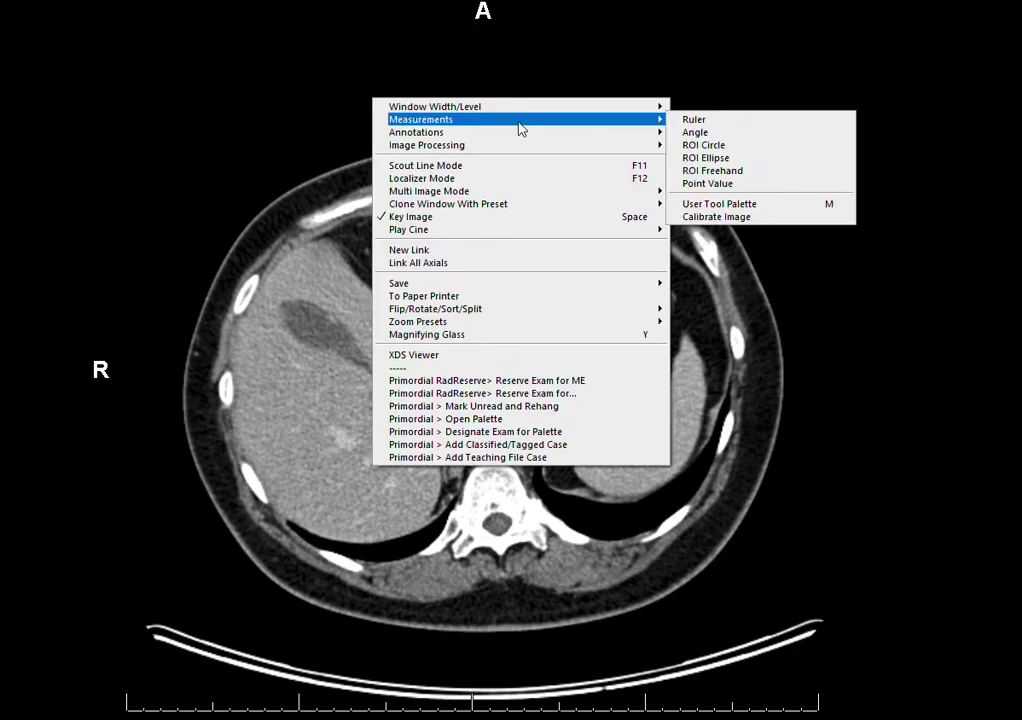
left_click(693, 144)
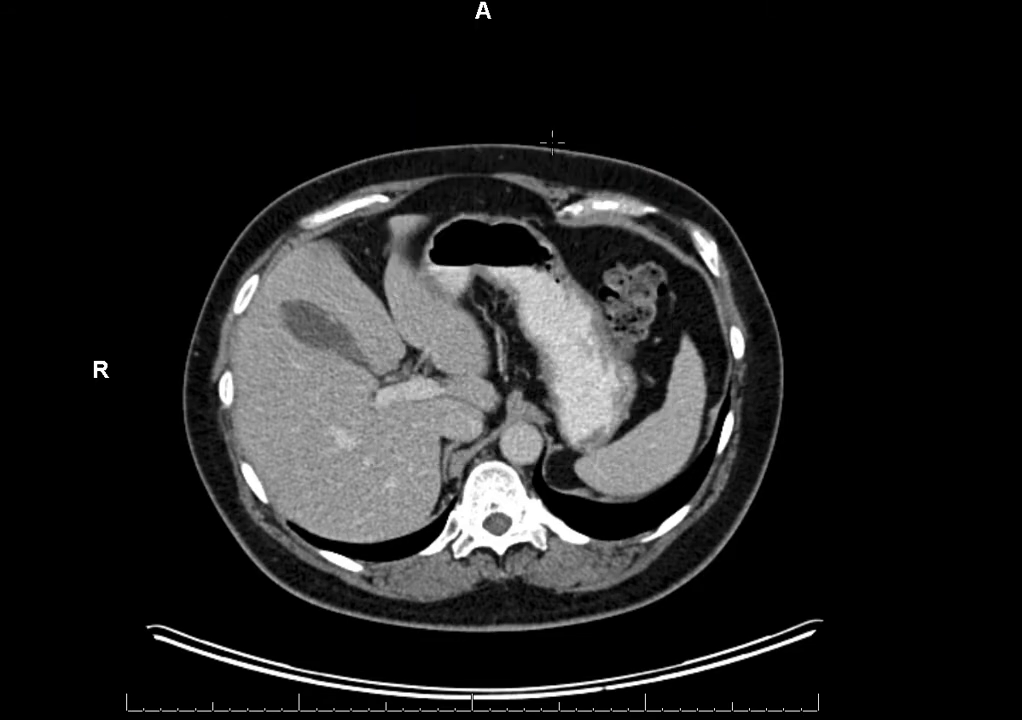
left_click(301, 322)
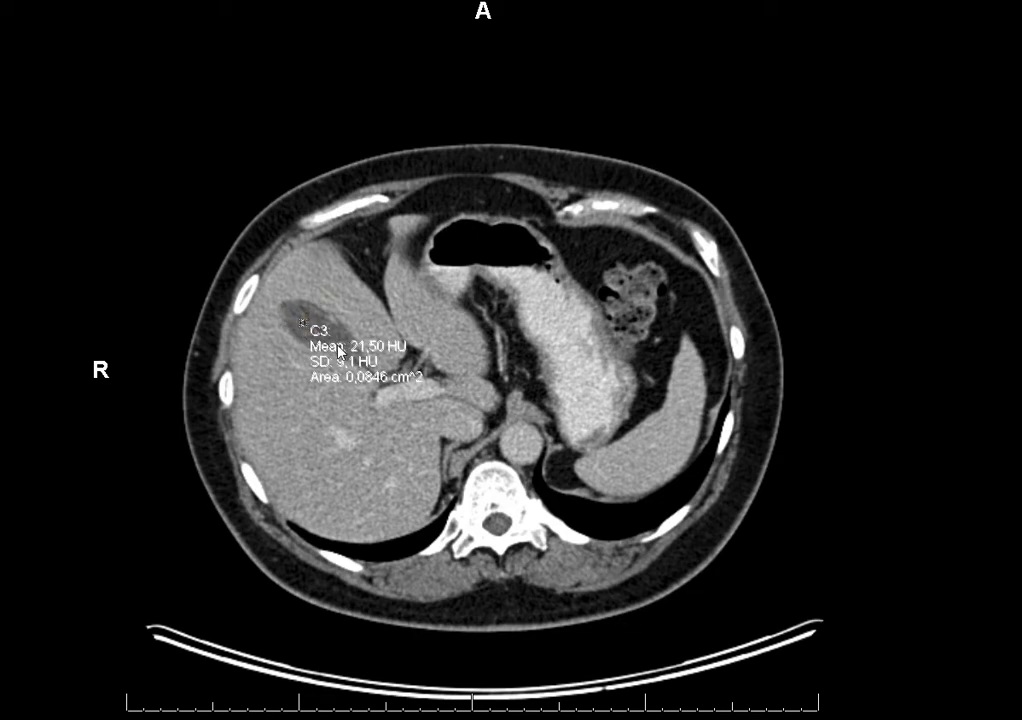
left_click_drag(340, 345, 244, 64)
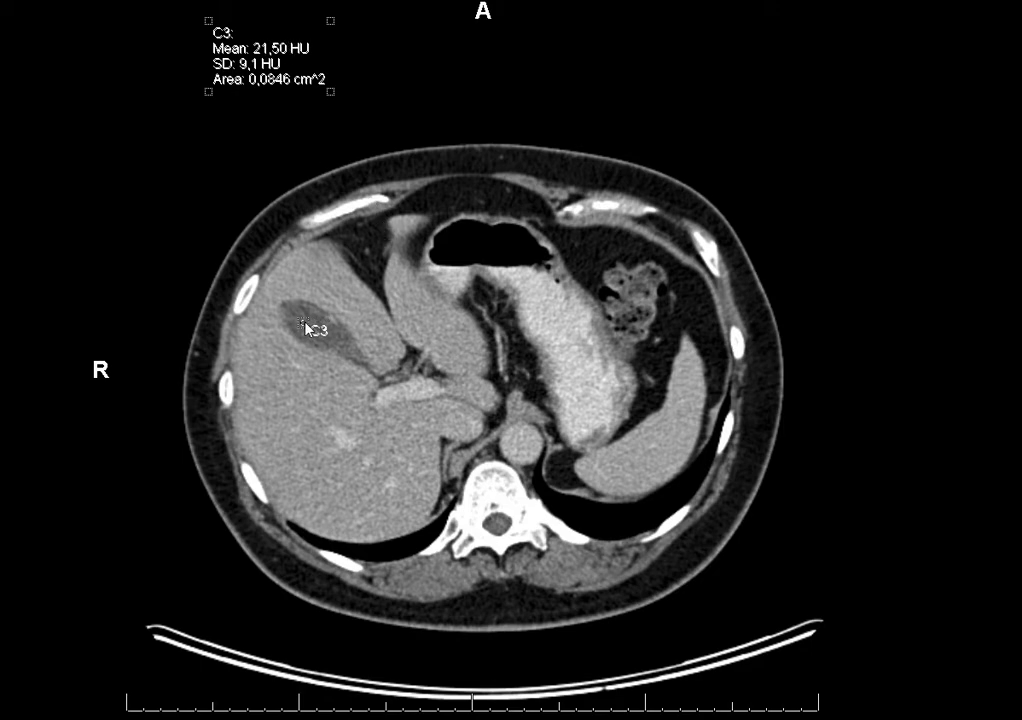
left_click_drag(303, 323, 407, 94)
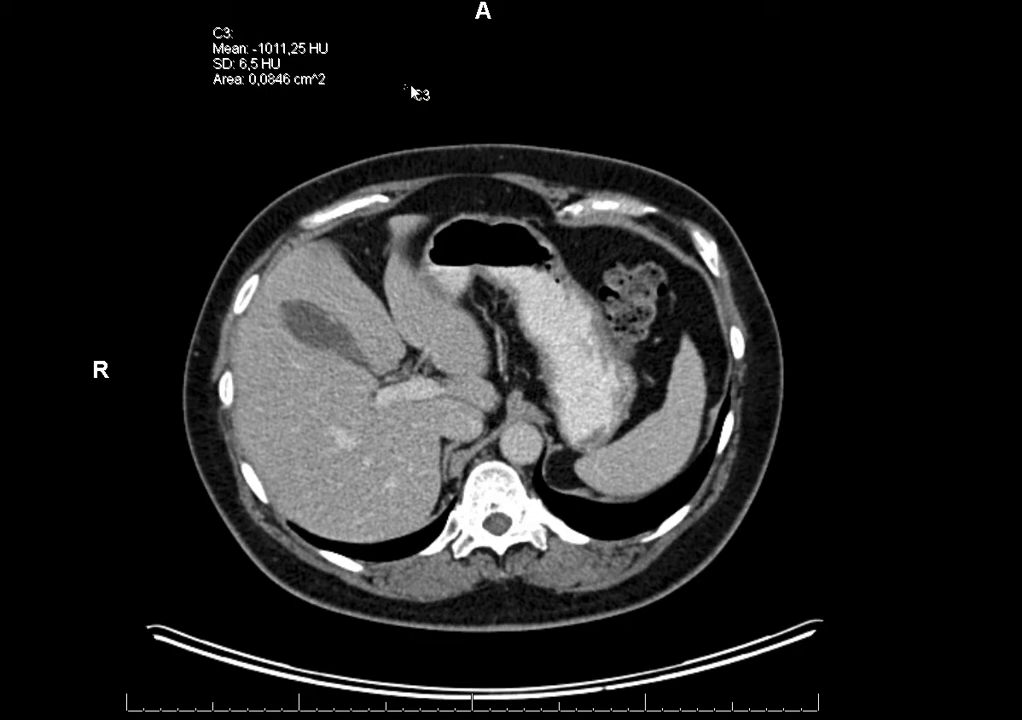
scroll(403, 265, "down", 3)
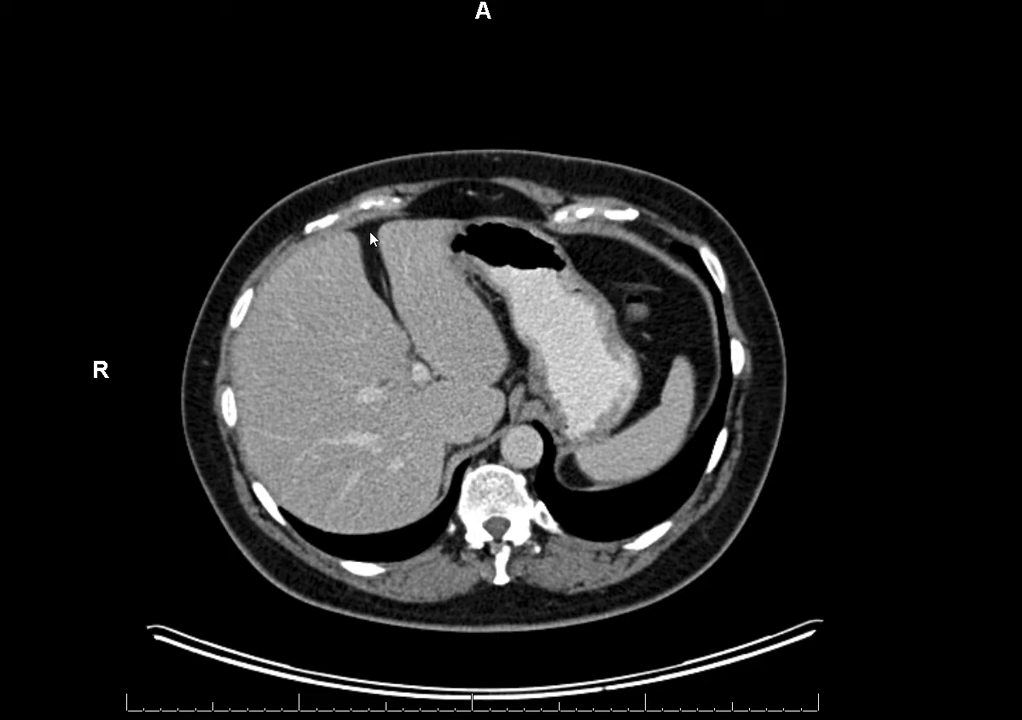
Add circular ROI C6 on the dark fat strip beside the liver, reading Mean -77.25 HU, SD 14.4 HU
right_click(451, 243)
mouse_move(572, 262)
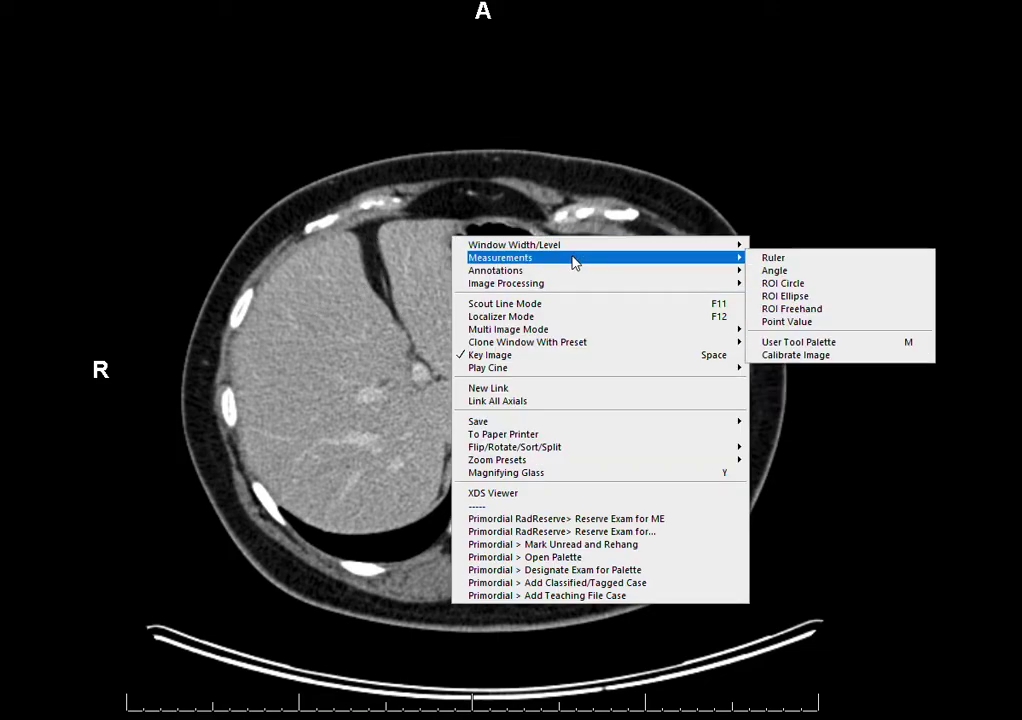
left_click(790, 283)
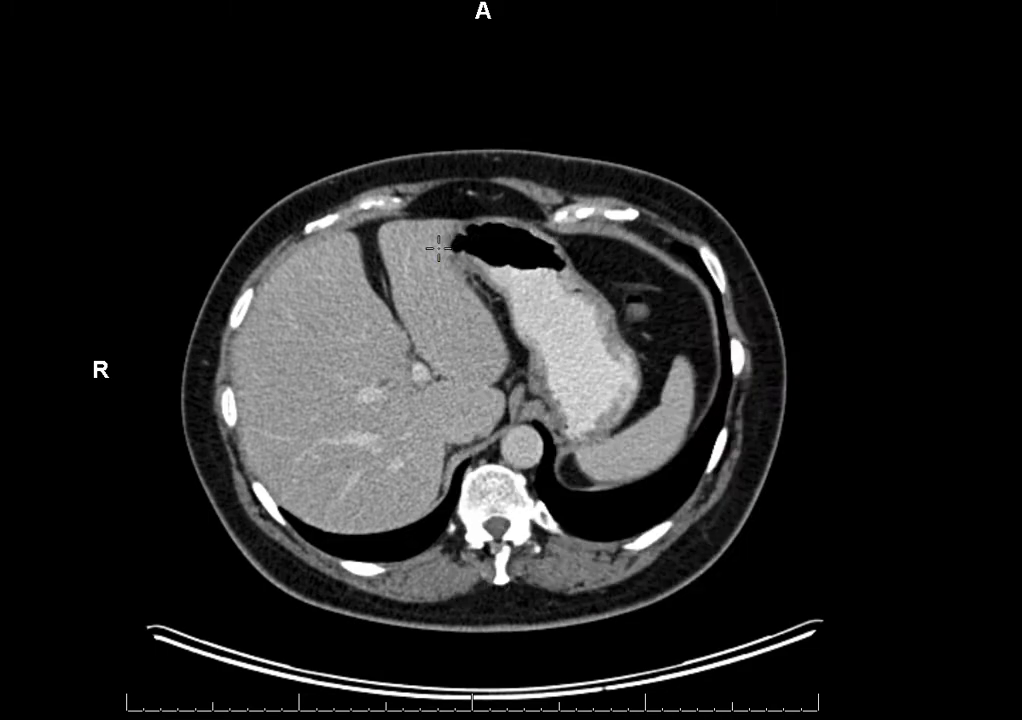
left_click(370, 249)
left_click_drag(400, 275, 277, 90)
left_click_drag(365, 239, 377, 266)
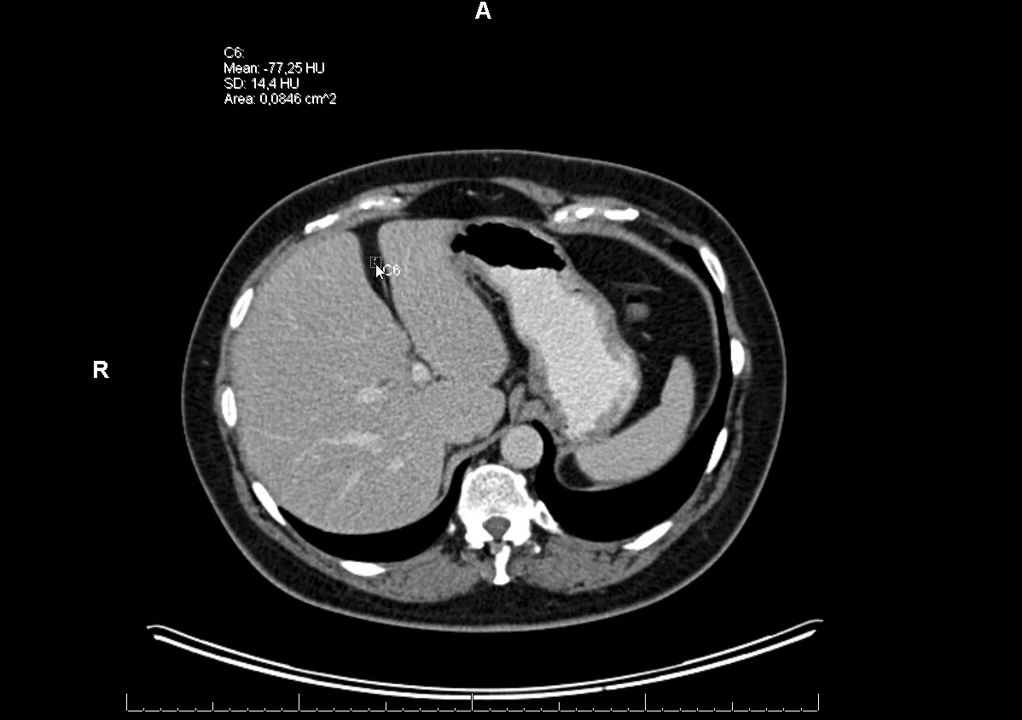
Scroll the stack back down to the slice showing the dark liver lesion
scroll(463, 372, "down", 4)
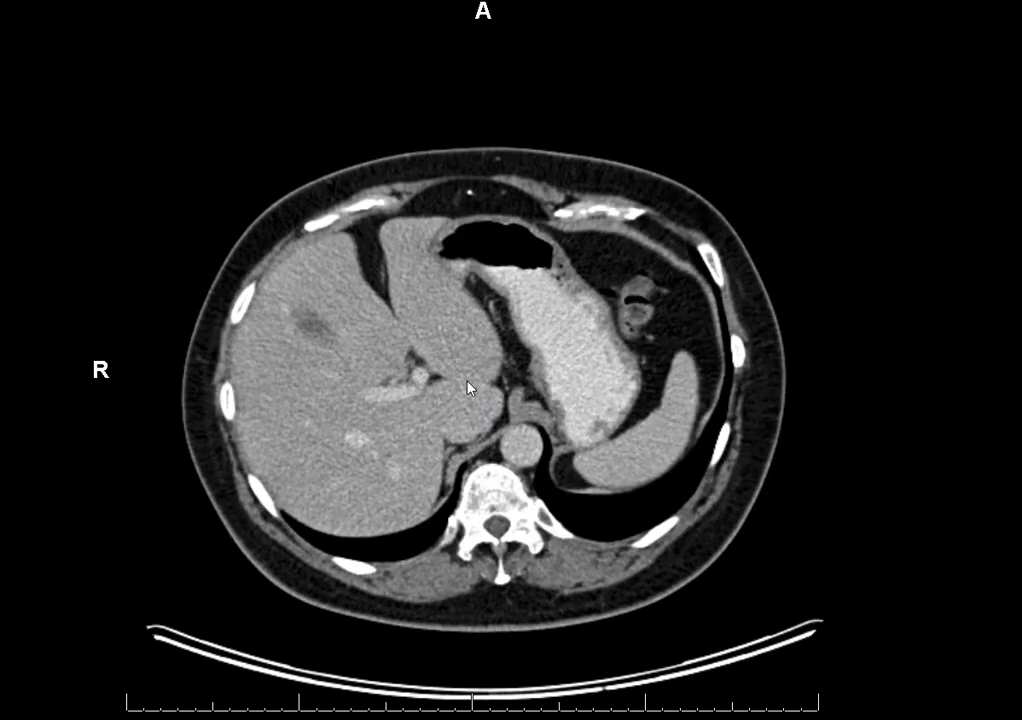
scroll(428, 405, "down", 1)
scroll(400, 406, "up", 3)
scroll(376, 409, "up", 2)
scroll(390, 404, "up", 1)
scroll(415, 400, "down", 3)
scroll(390, 401, "down", 2)
scroll(372, 406, "up", 4)
scroll(388, 404, "down", 2)
scroll(557, 360, "down", 2)
scroll(561, 322, "up", 2)
scroll(536, 290, "down", 2)
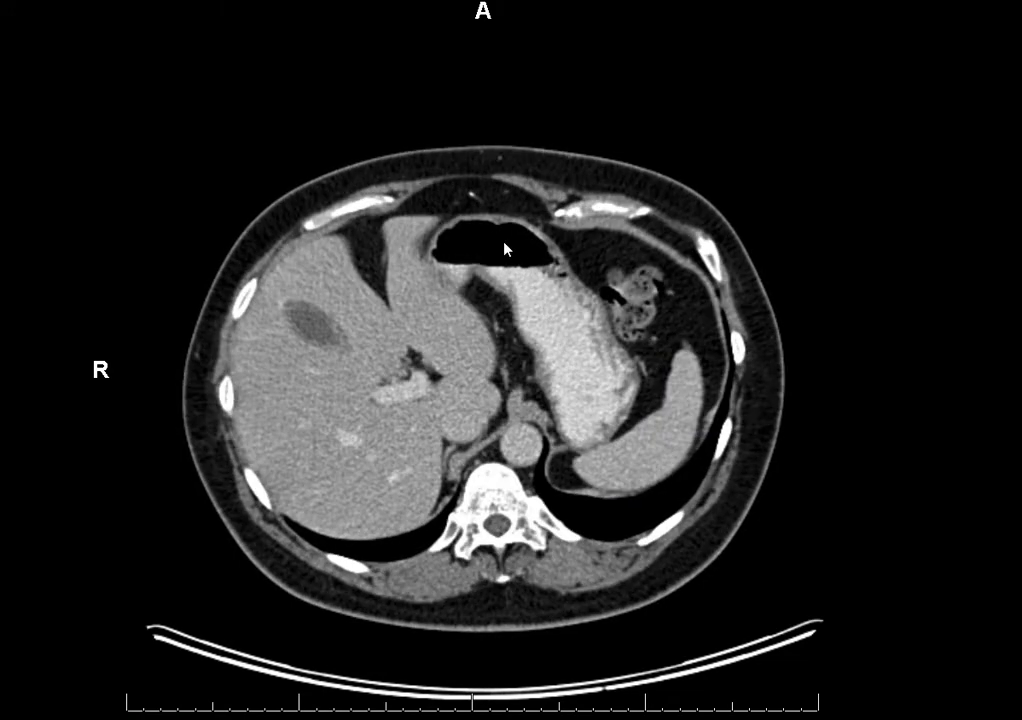
Place a circular ROI on the contrast-filled stomach and nudge it slightly upward
right_click(585, 265)
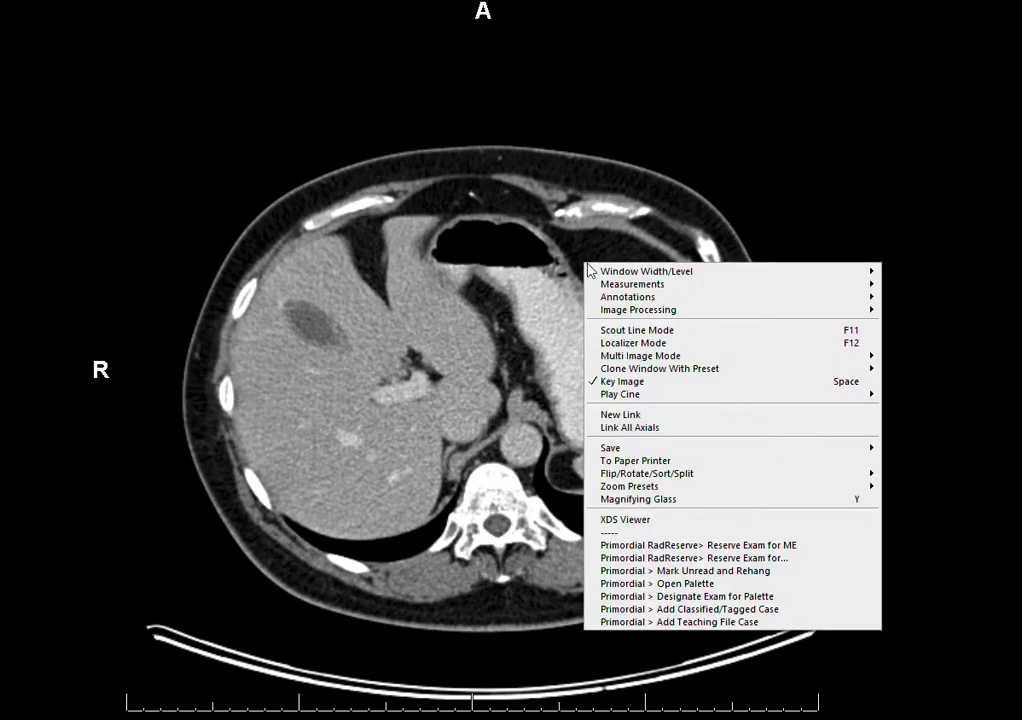
mouse_move(700, 285)
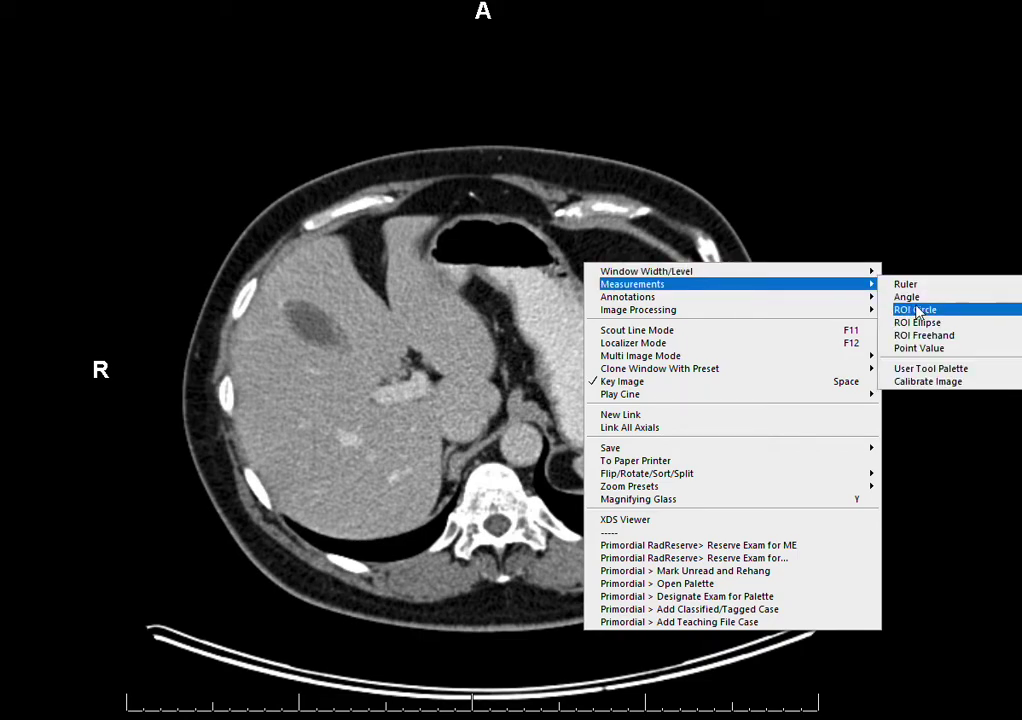
left_click(916, 309)
left_click(547, 320)
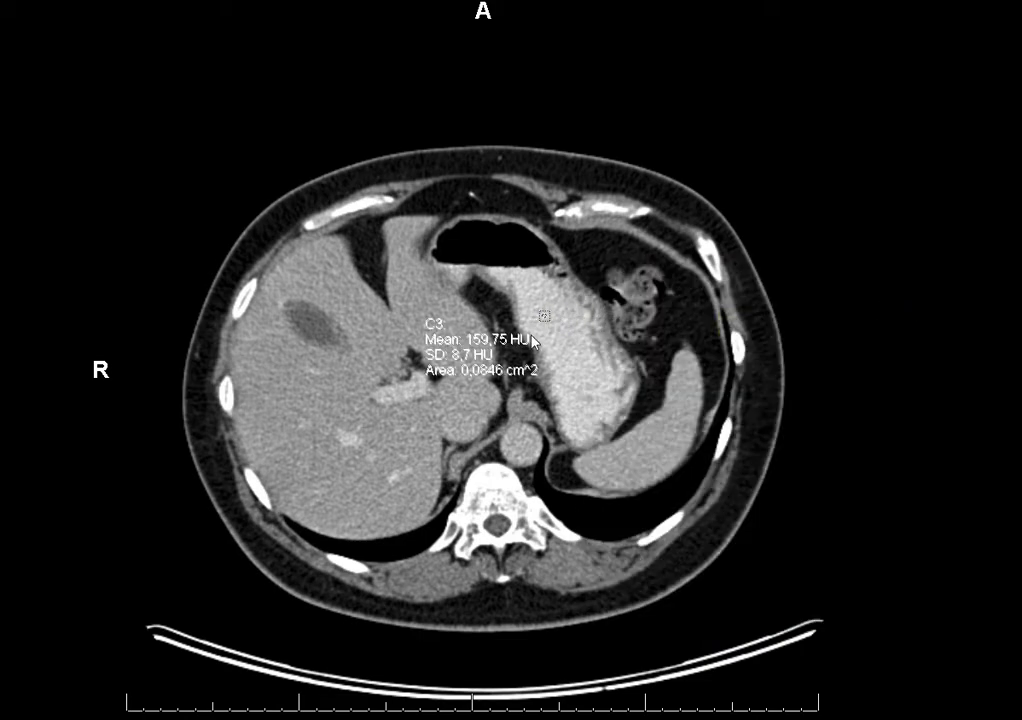
left_click_drag(544, 318, 664, 89)
On the C6 slice, move ROI C6 onto the air above the body (about -946 HU)
scroll(407, 338, "down", 1)
scroll(407, 338, "down", 1)
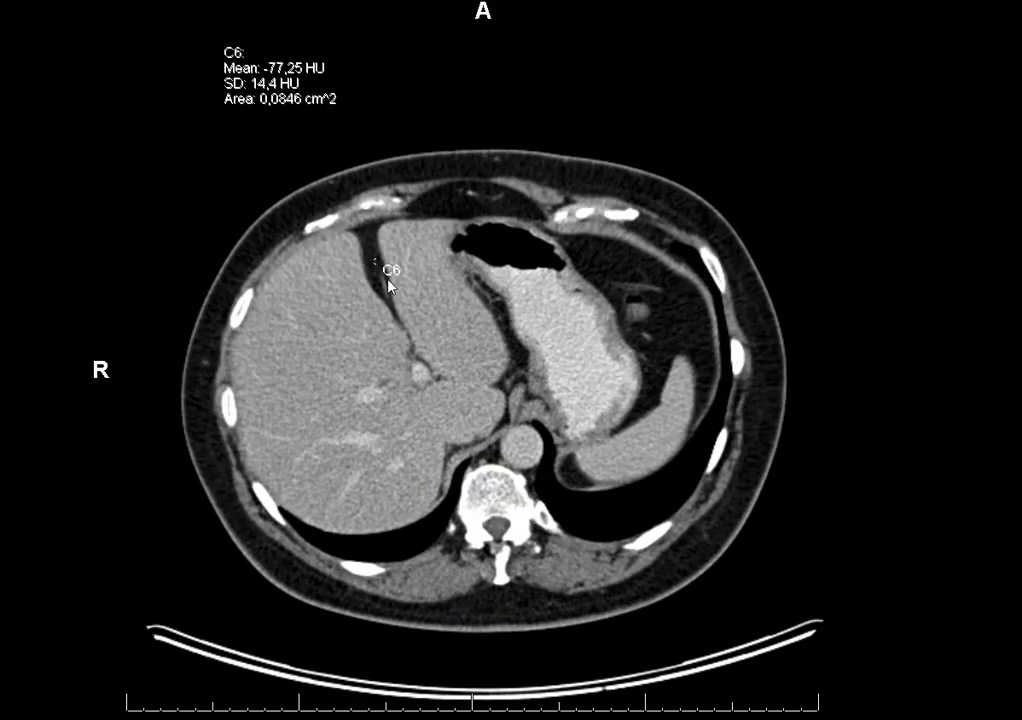
left_click_drag(376, 263, 377, 257)
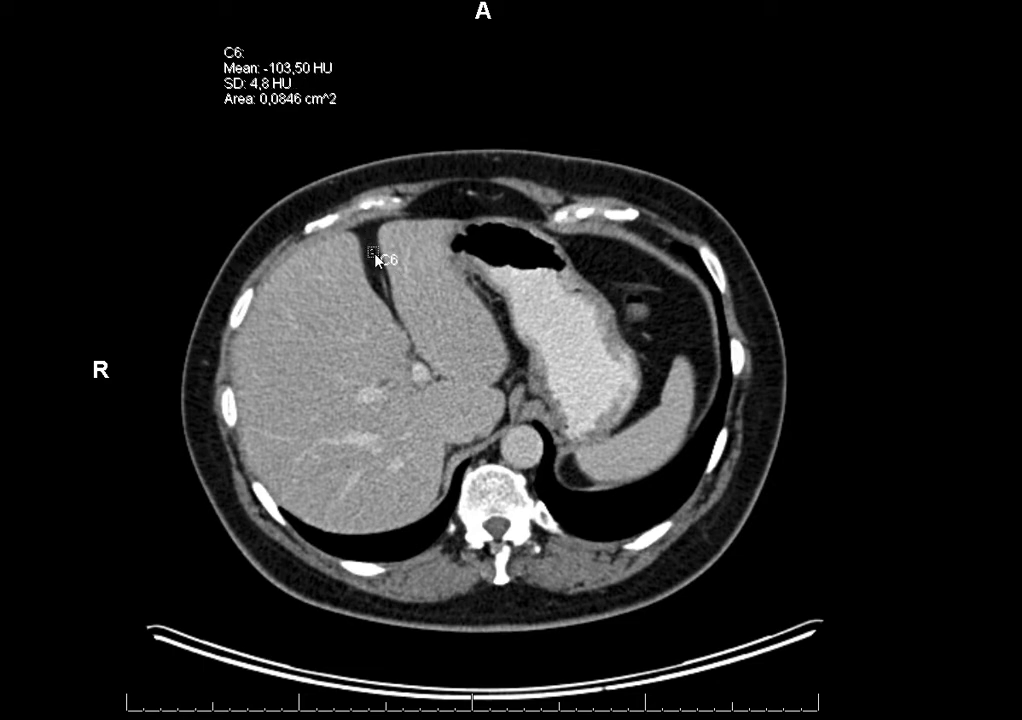
left_click_drag(376, 257, 389, 118)
Step cranially to the lung bases and heart, then apply the F8 lung window
scroll(589, 365, "down", 8)
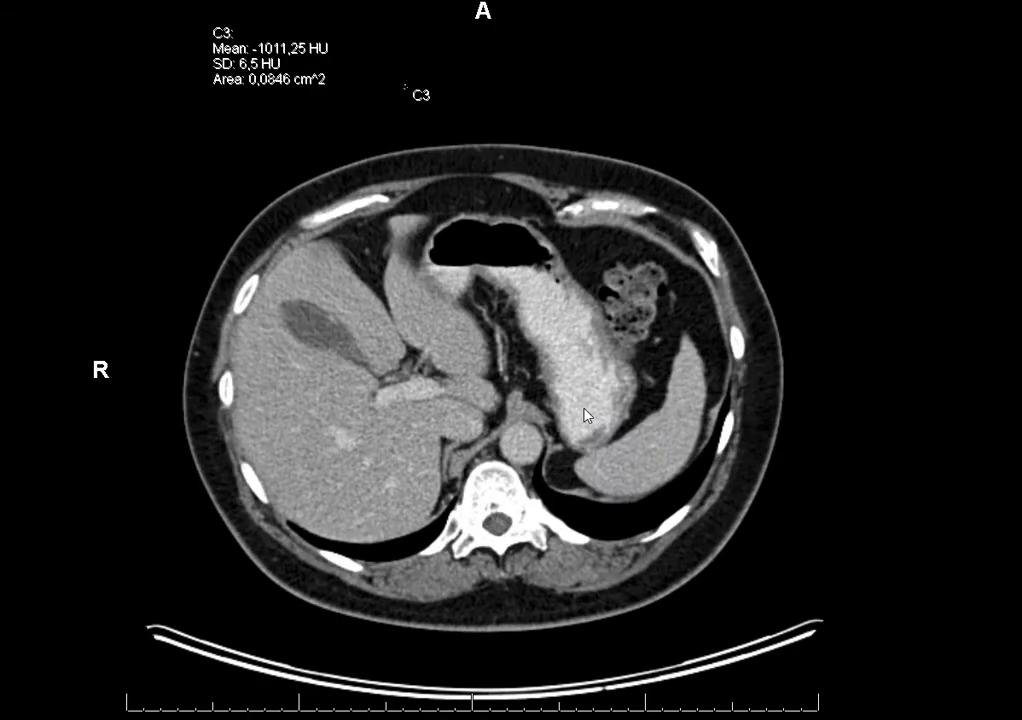
scroll(597, 465, "up", 10)
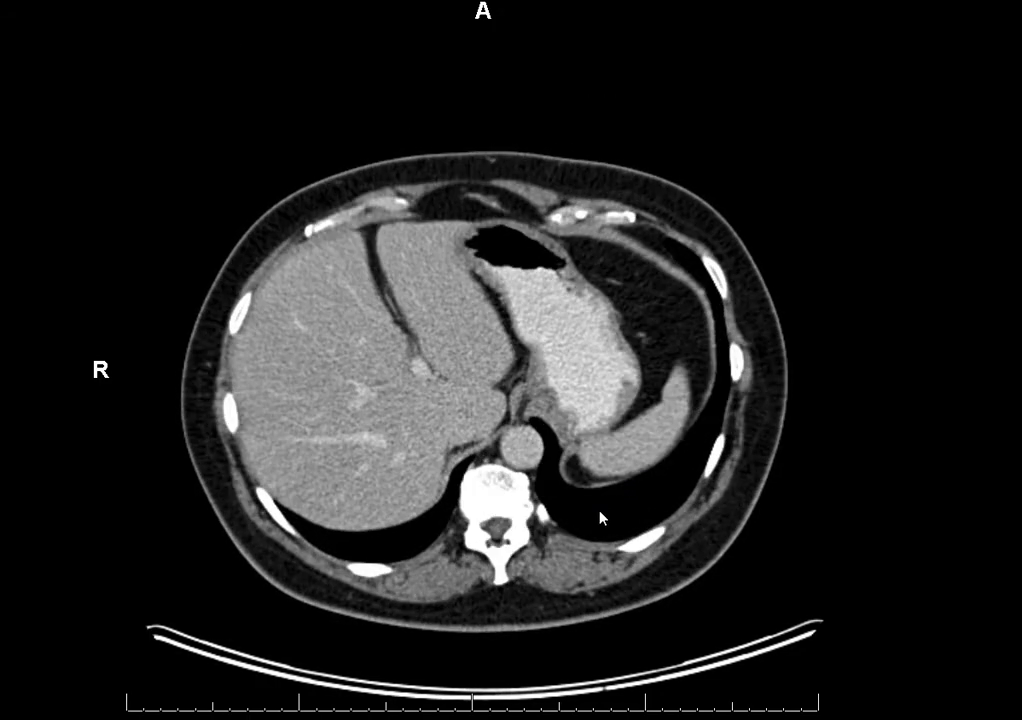
scroll(595, 520, "up", 8)
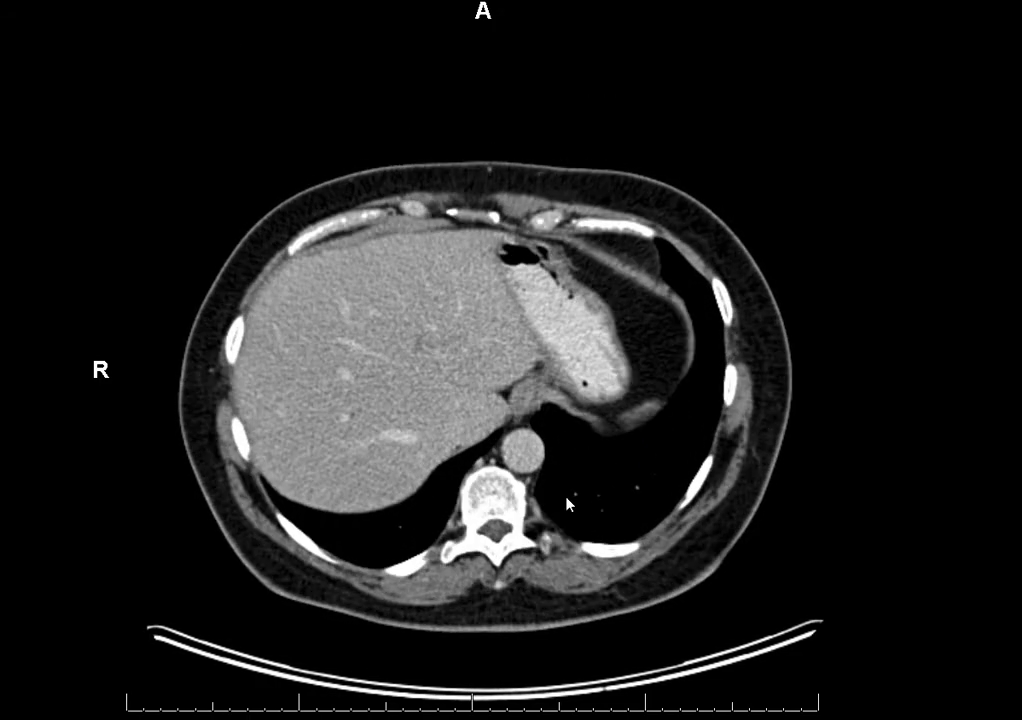
scroll(595, 466, "up", 2)
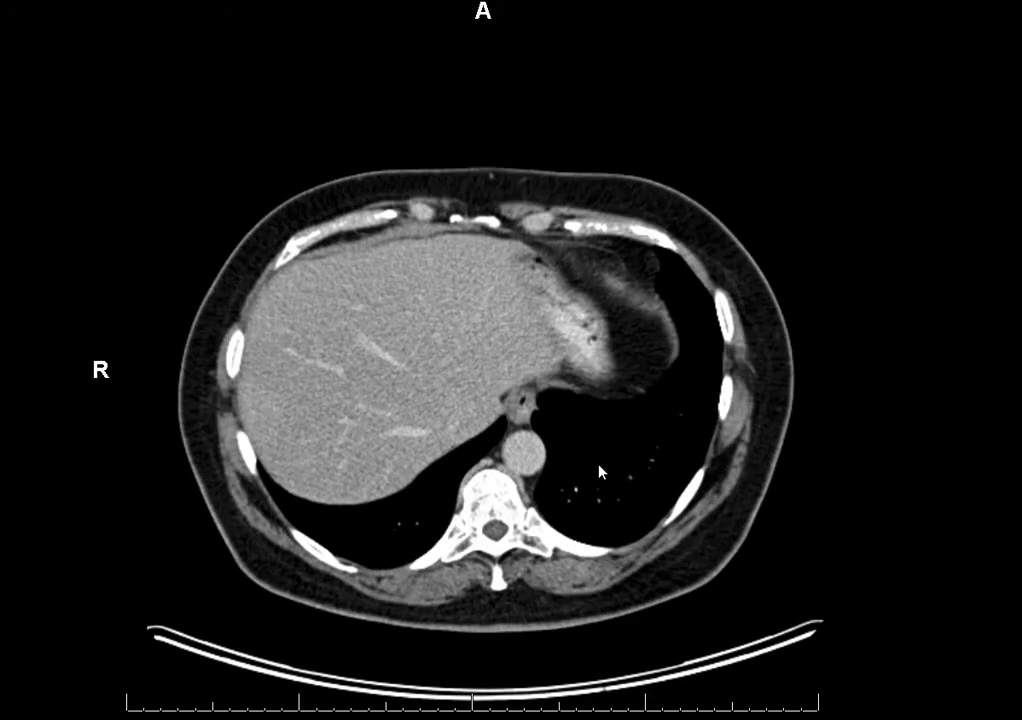
scroll(600, 470, "up", 2)
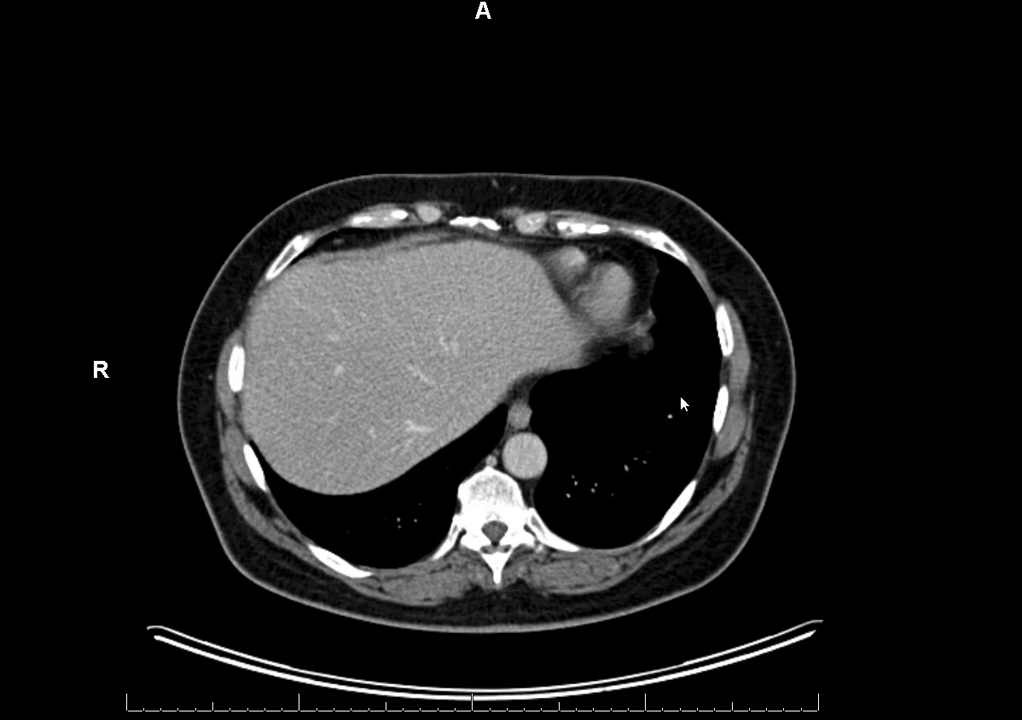
key("F8")
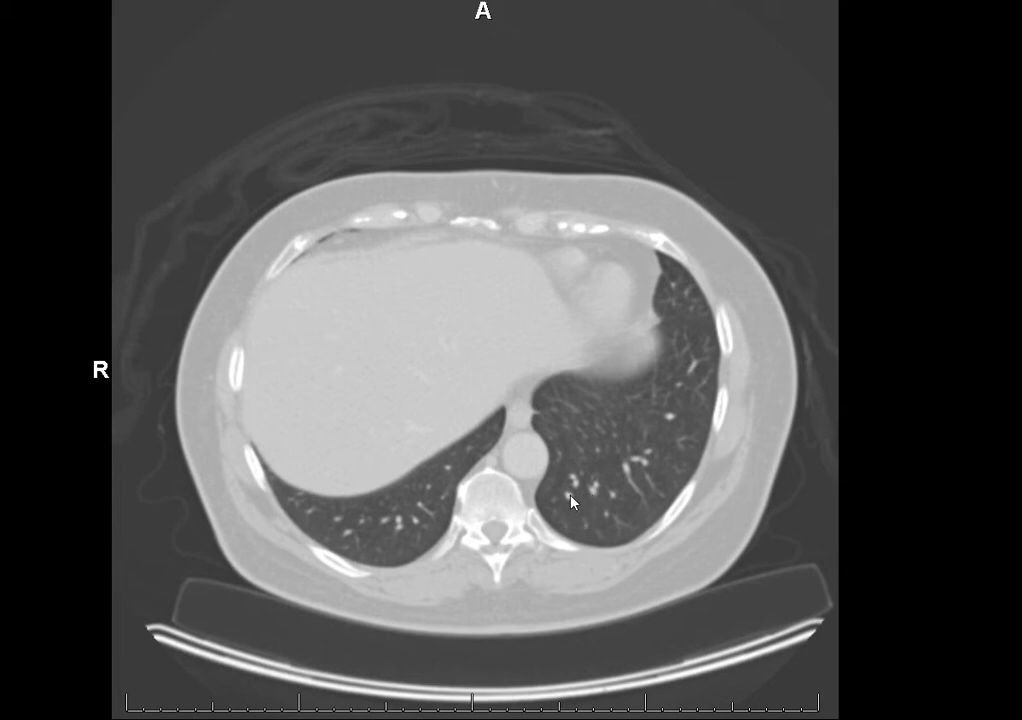
Page down to the gallbladder, stomach and spleen slice, then apply the soft-tissue window (key 2)
scroll(571, 503, "down", 10)
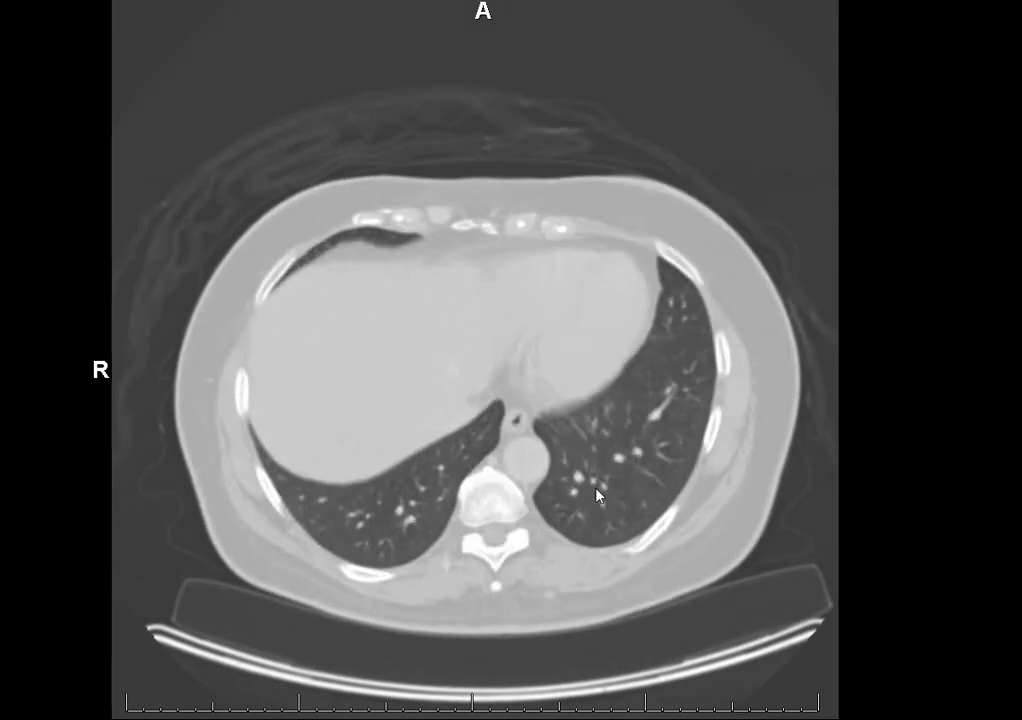
scroll(596, 485, "down", 2)
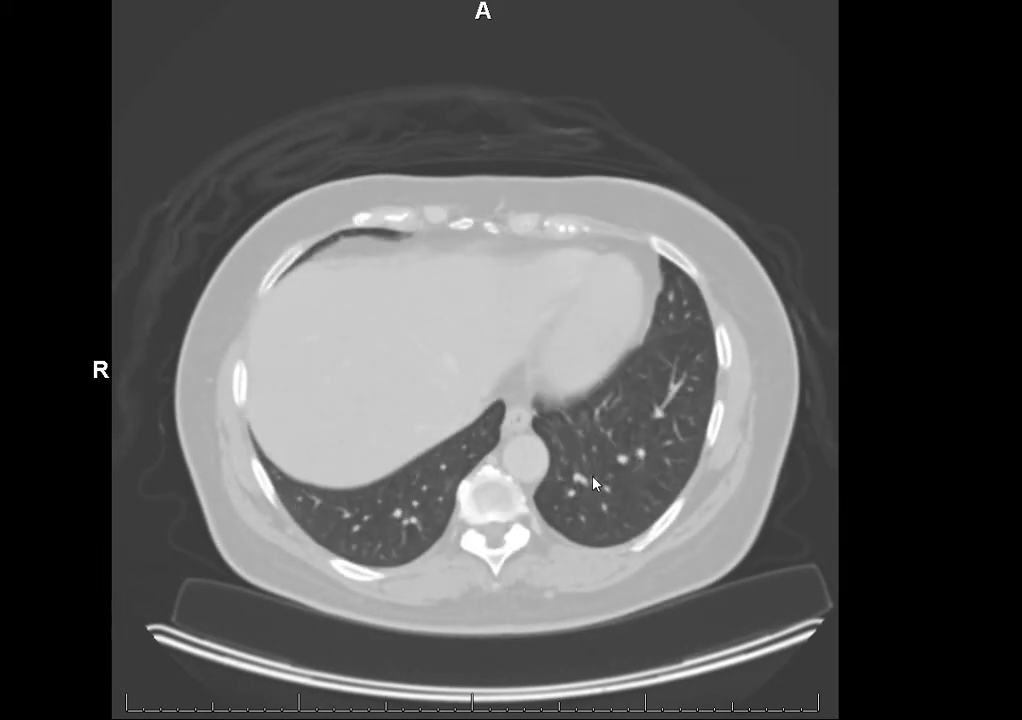
scroll(585, 490, "up", 3)
scroll(610, 510, "down", 4)
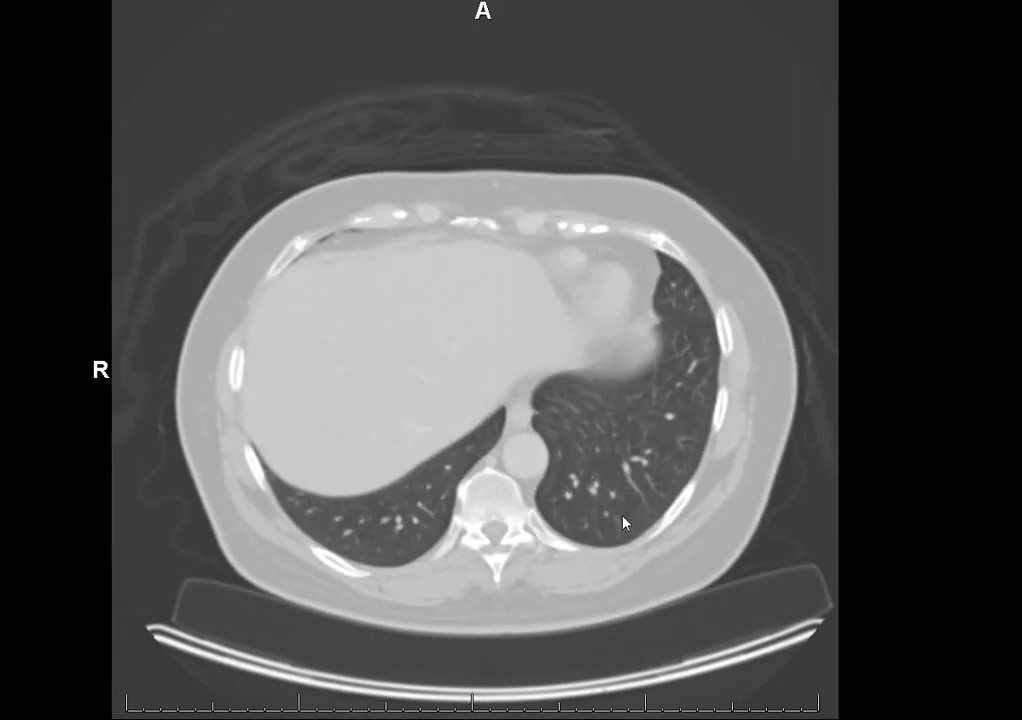
scroll(628, 522, "up", 1)
scroll(629, 522, "up", 2)
scroll(629, 522, "down", 1)
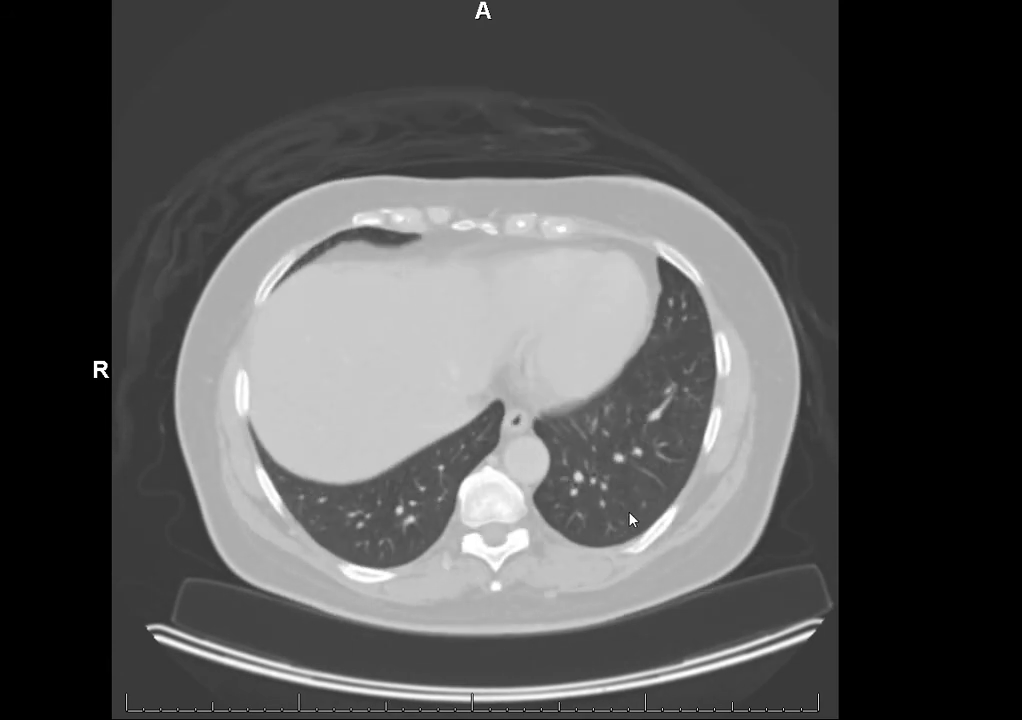
scroll(600, 460, "up", 2)
scroll(563, 407, "down", 10)
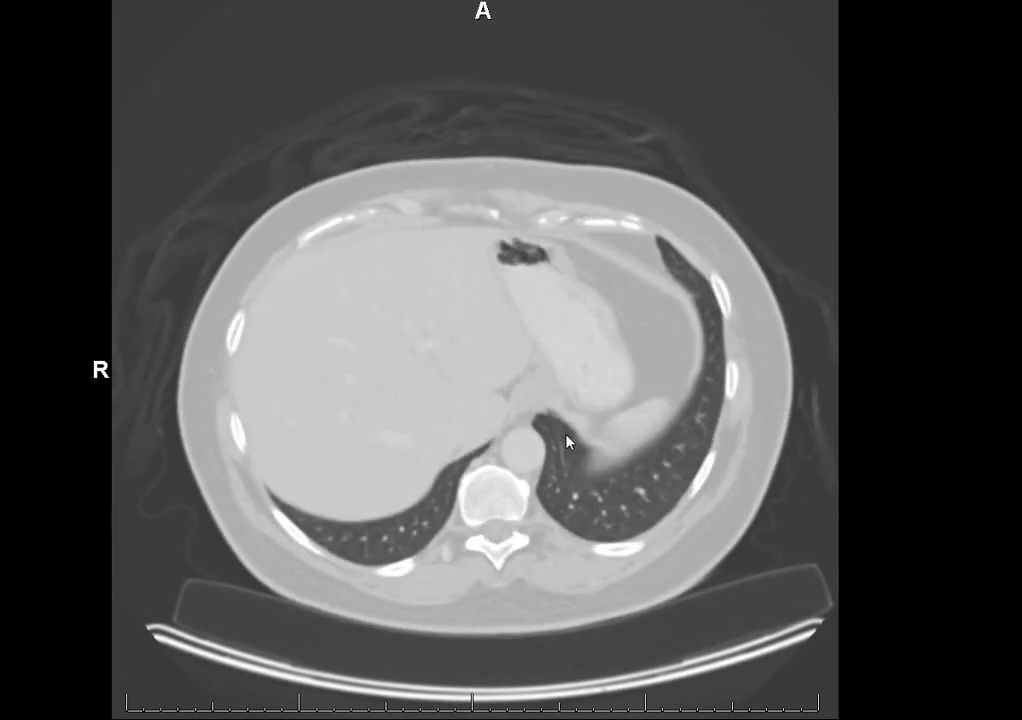
scroll(563, 442, "down", 6)
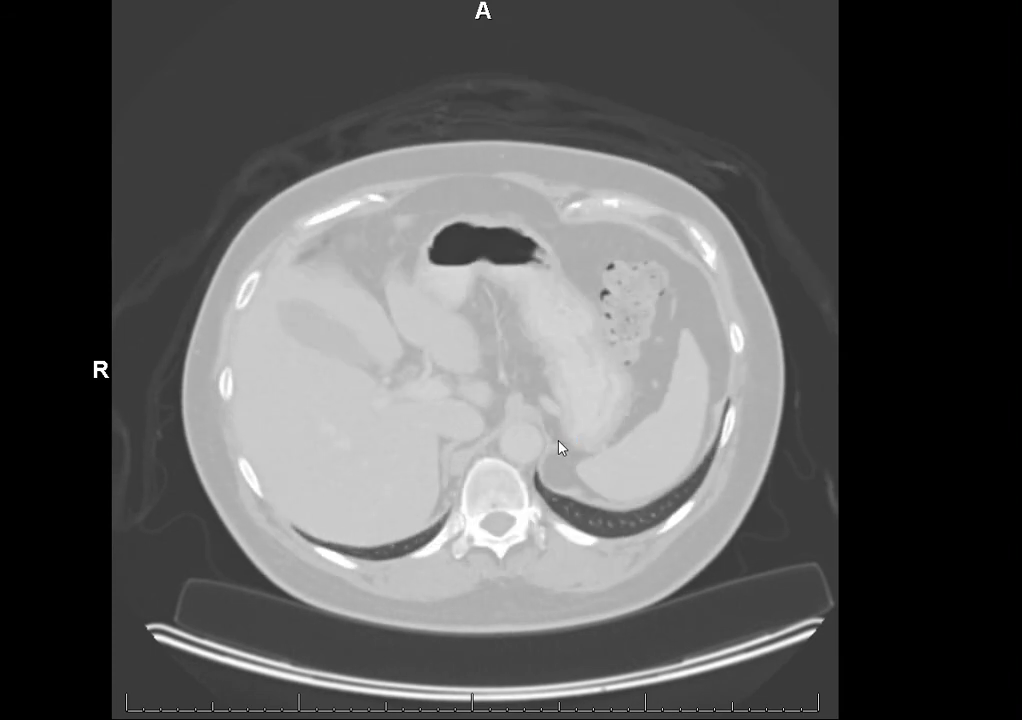
scroll(426, 306, "down", 3)
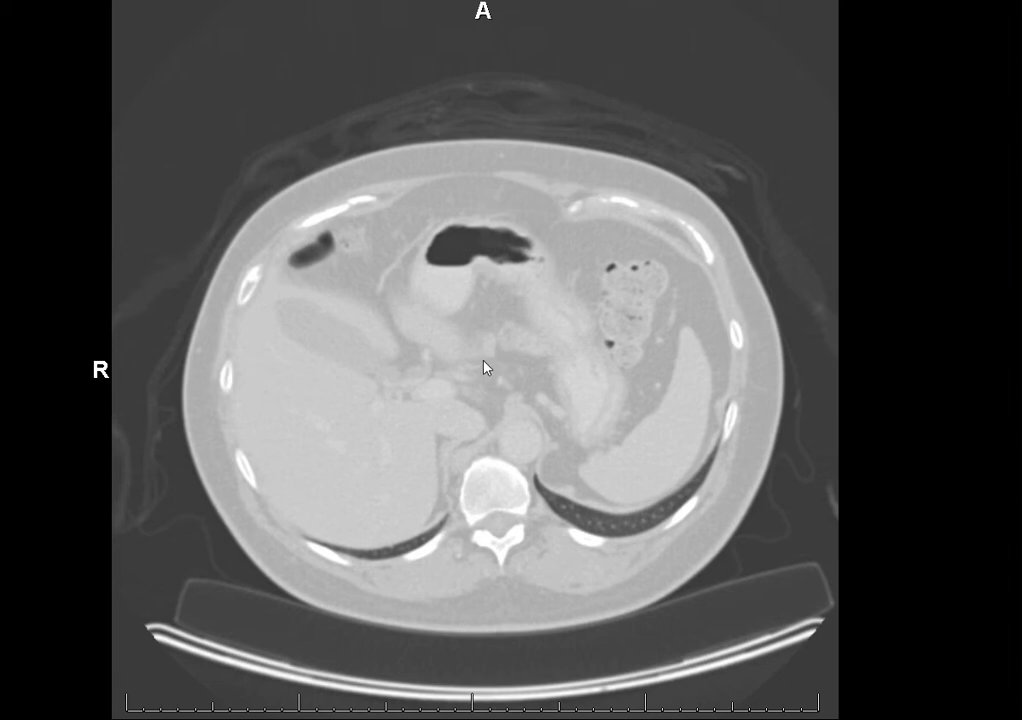
key("2")
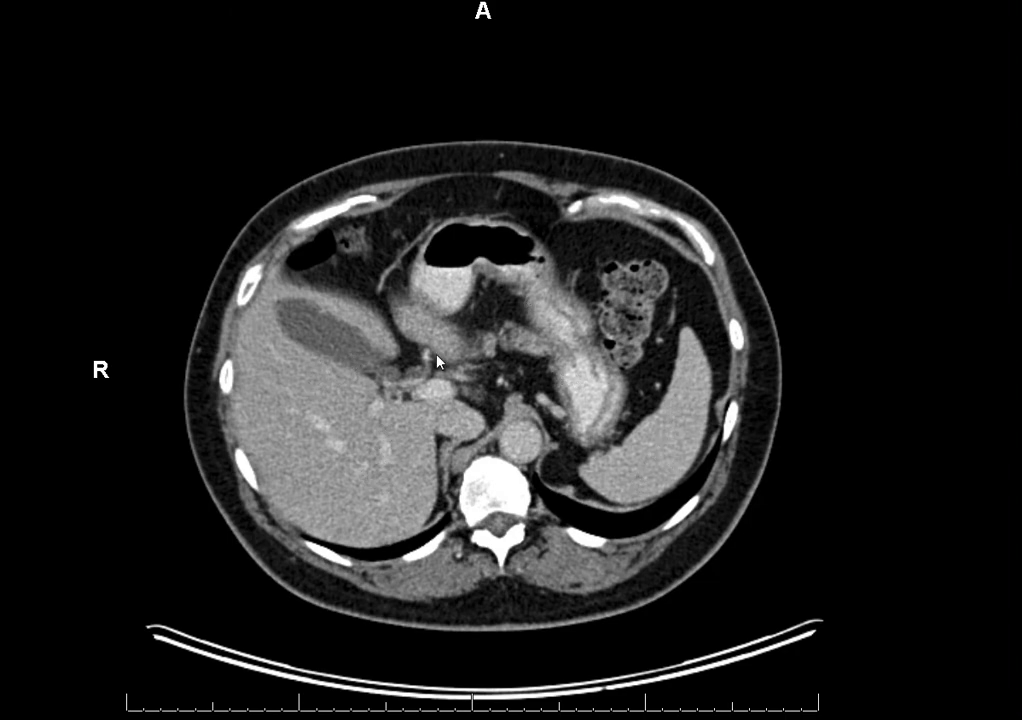
Scroll down past the kidneys to the colon and psoas level and apply the F4 lung window
scroll(602, 369, "down", 10)
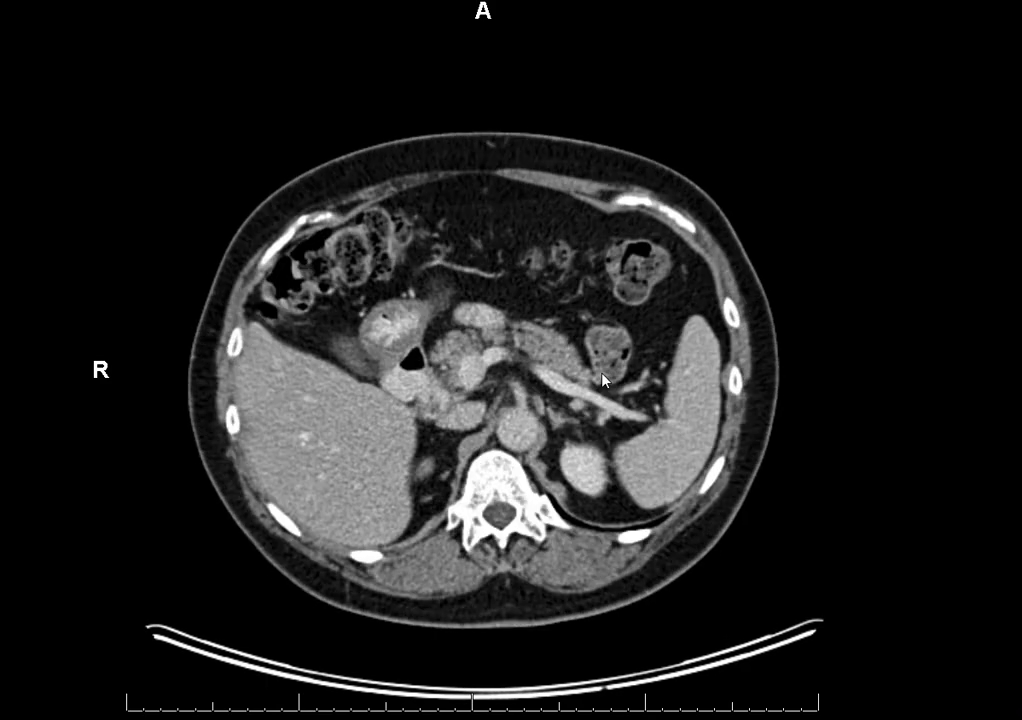
scroll(601, 379, "down", 10)
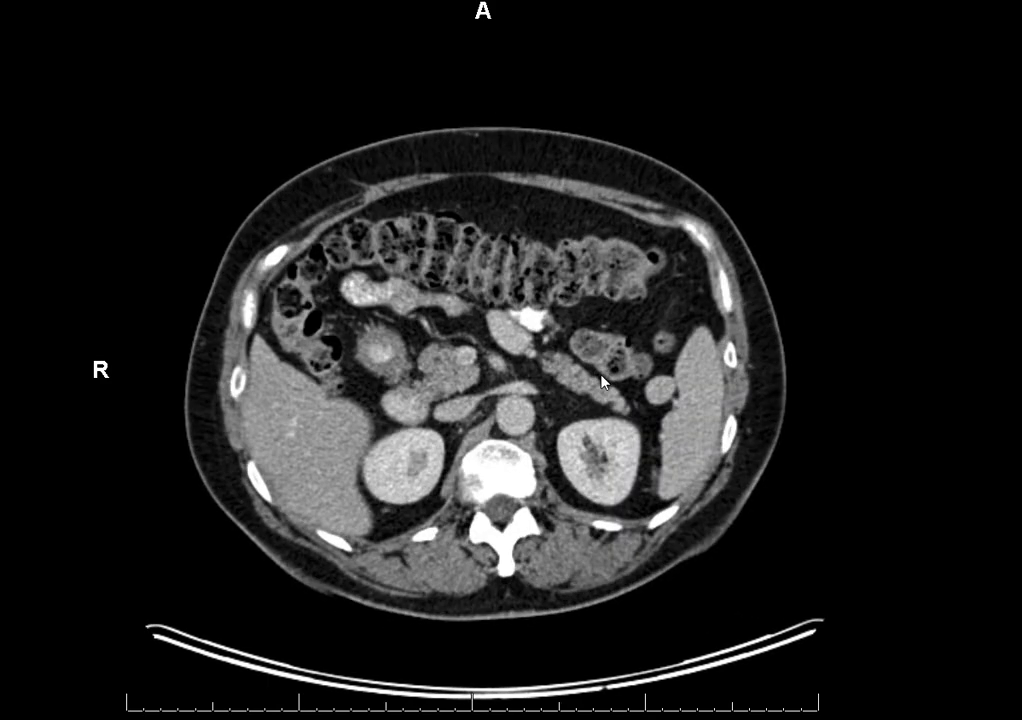
scroll(601, 386, "down", 3)
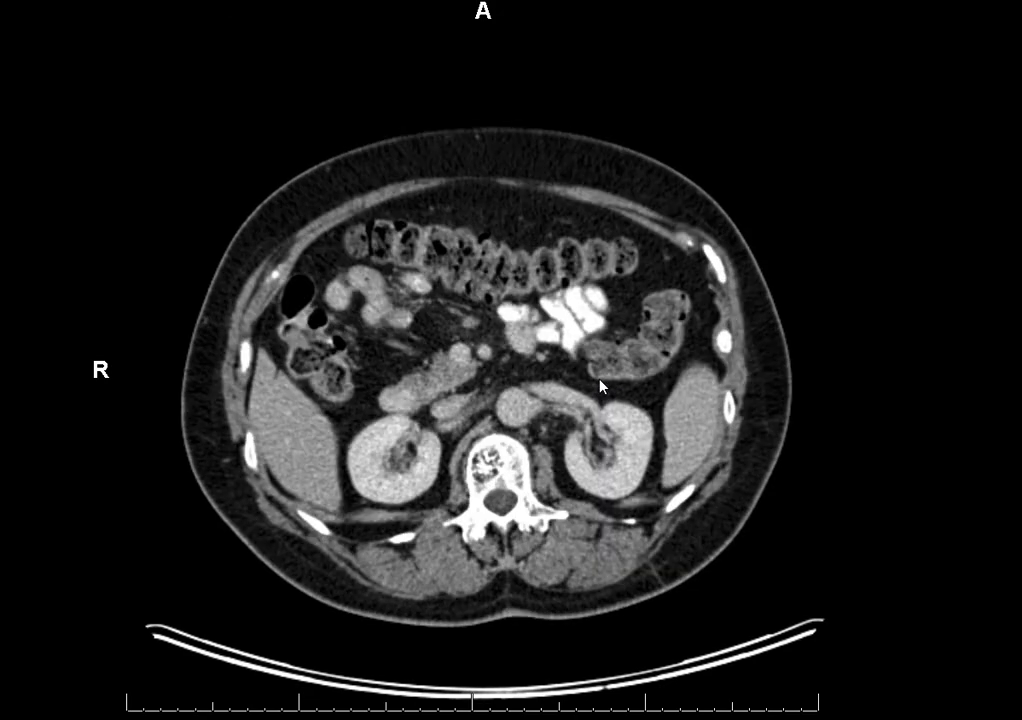
scroll(600, 390, "down", 3)
scroll(600, 393, "down", 10)
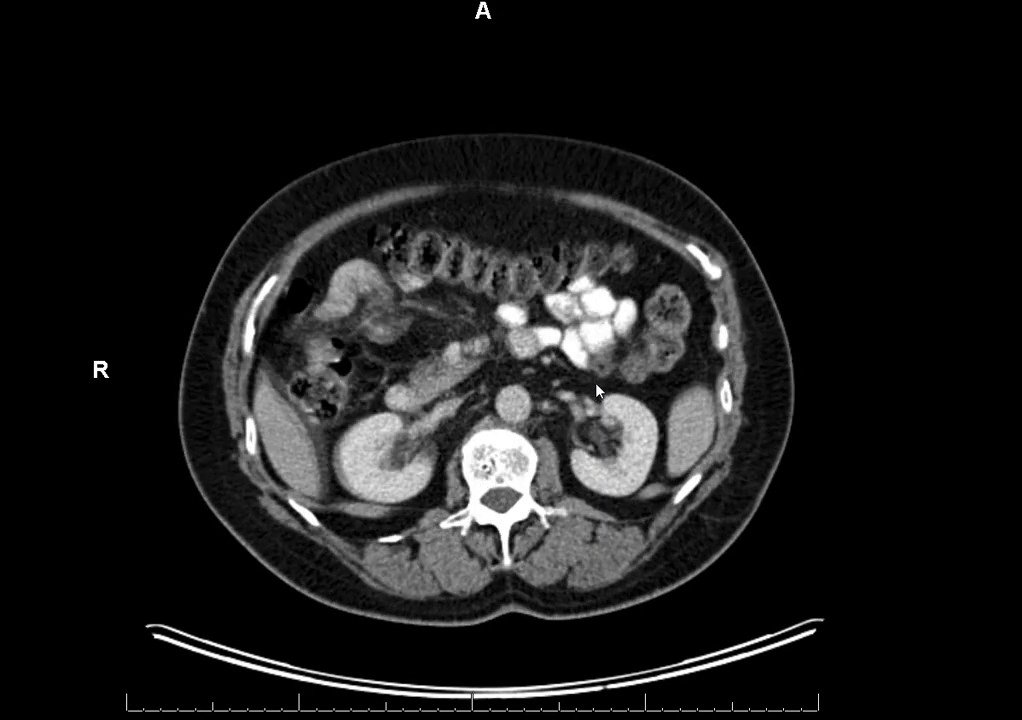
scroll(592, 389, "down", 6)
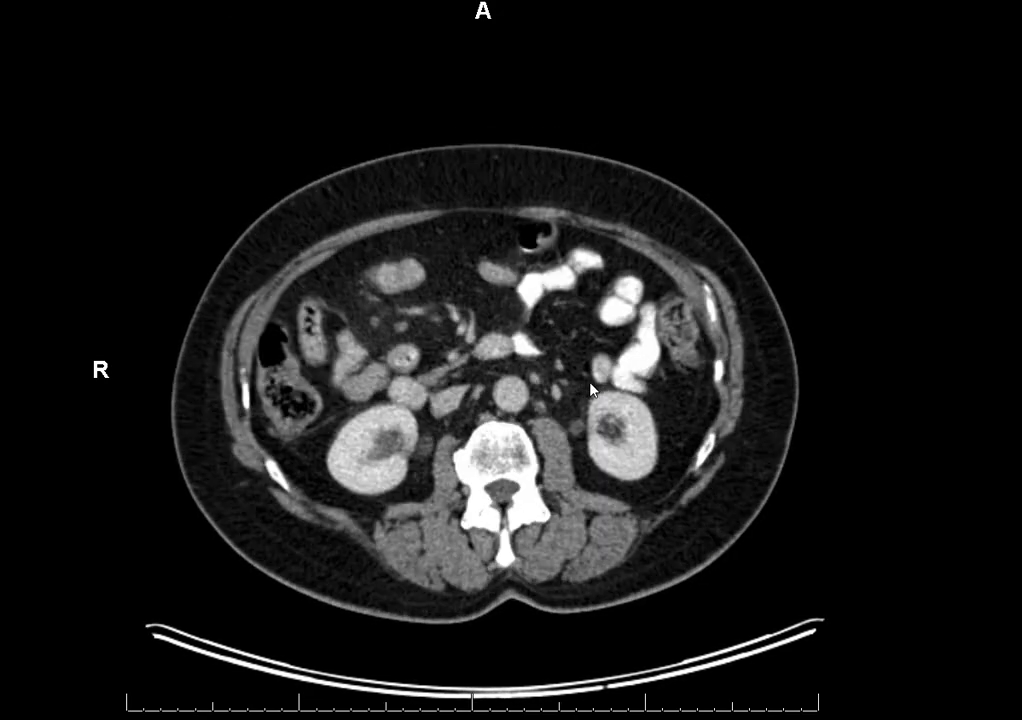
key("F4")
Review the lower abdomen, then scroll back up to the liver dome and lung bases
scroll(570, 380, "down", 8)
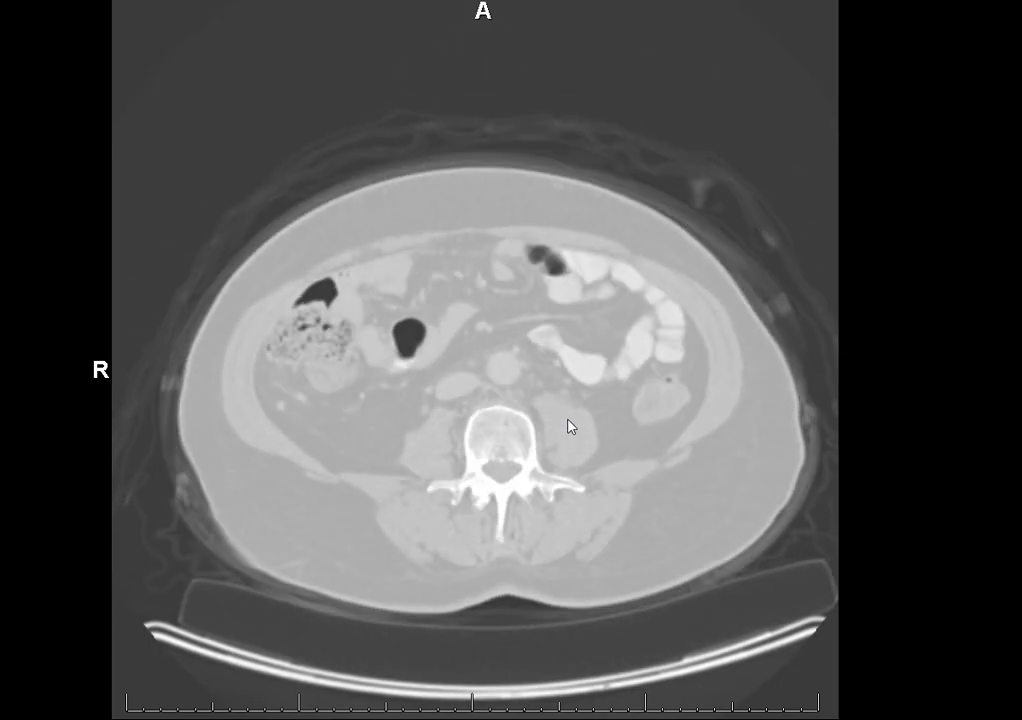
scroll(568, 419, "up", 8)
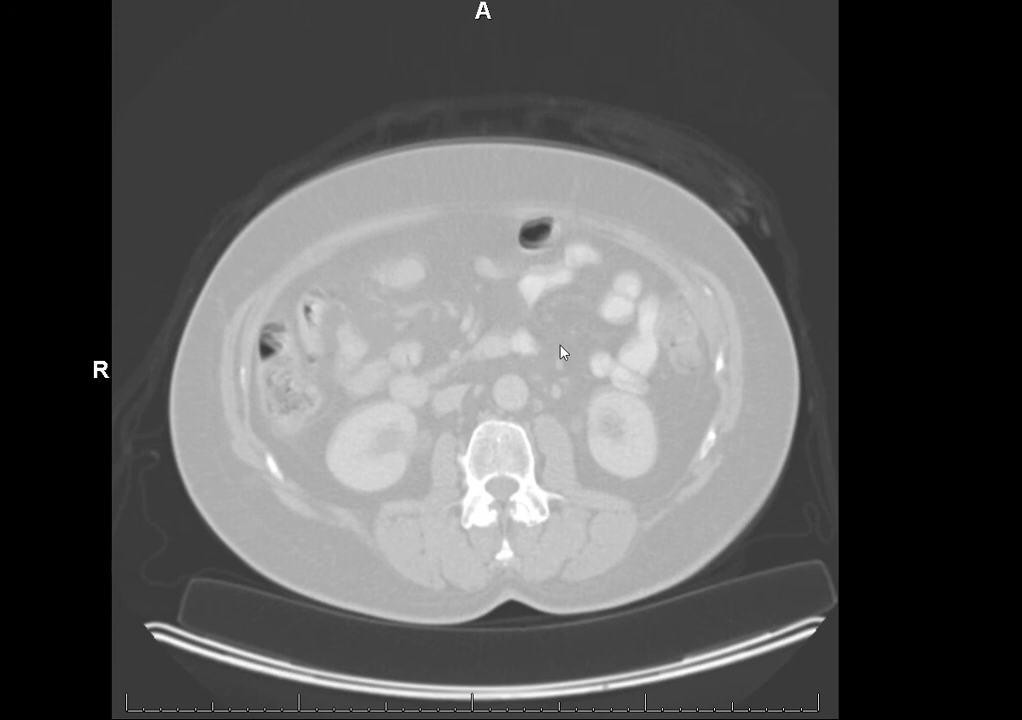
scroll(557, 317, "up", 5)
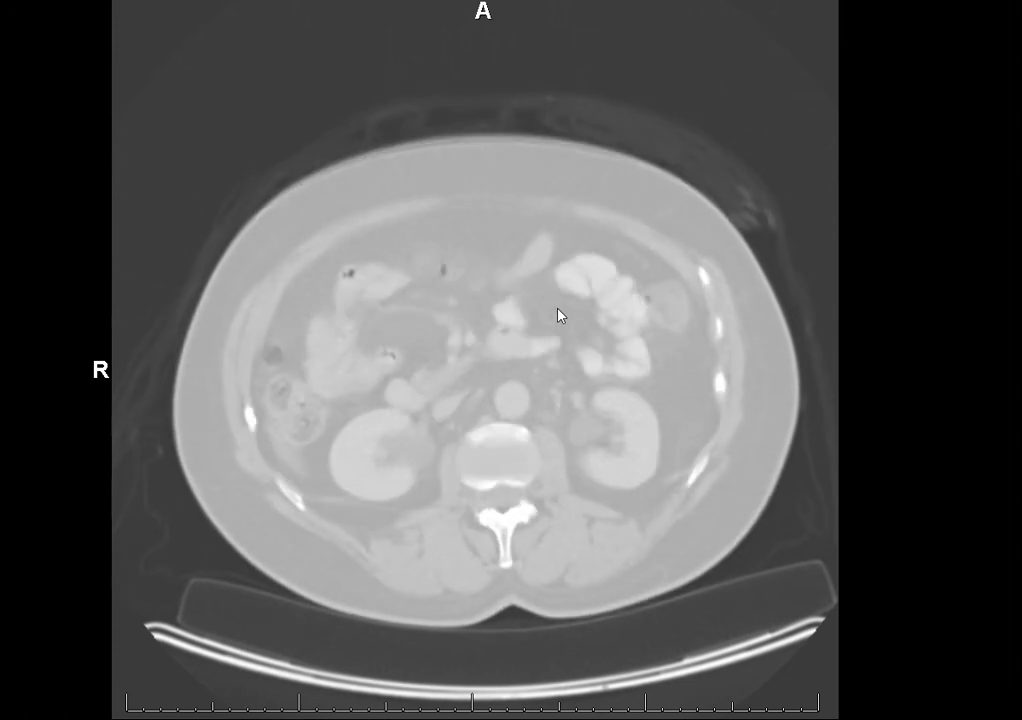
scroll(593, 459, "up", 6)
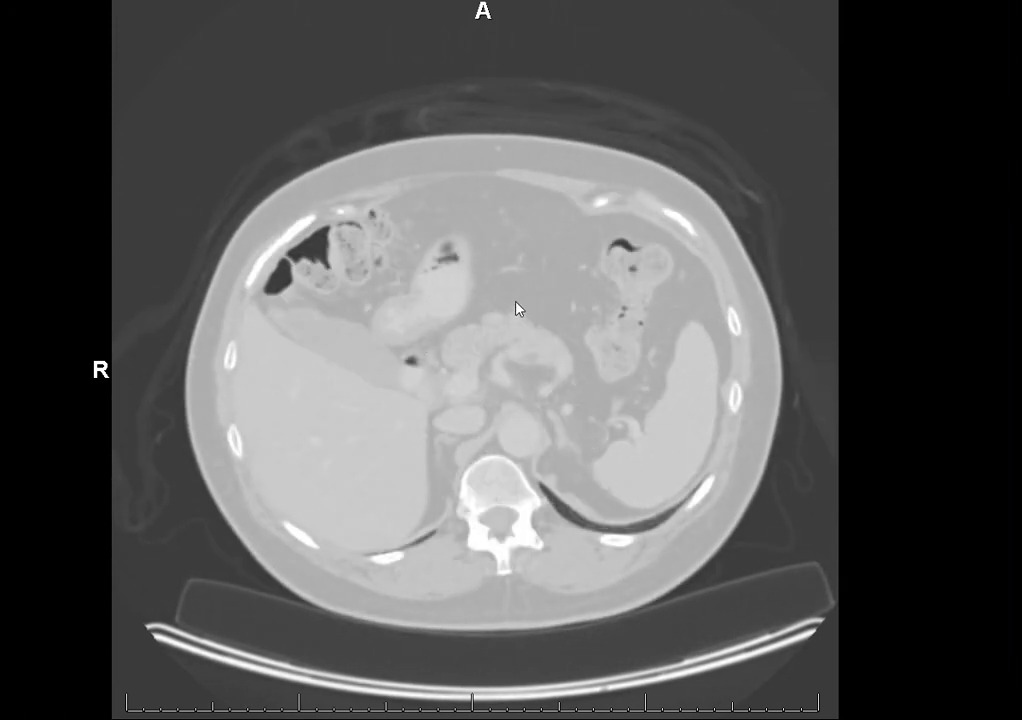
scroll(512, 368, "up", 10)
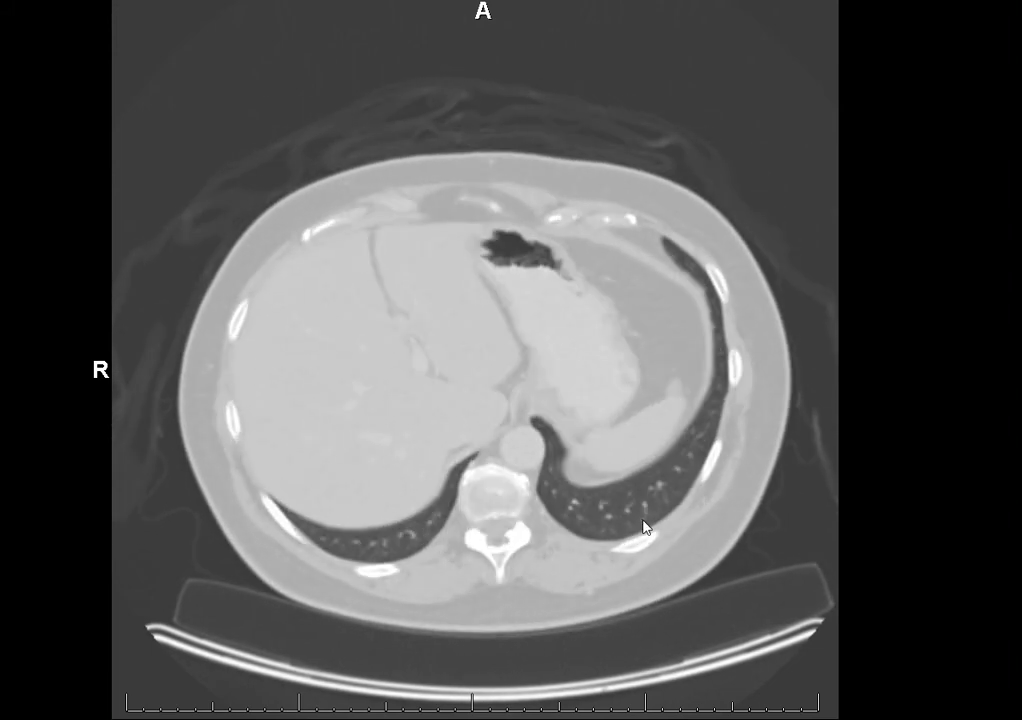
scroll(645, 527, "up", 6)
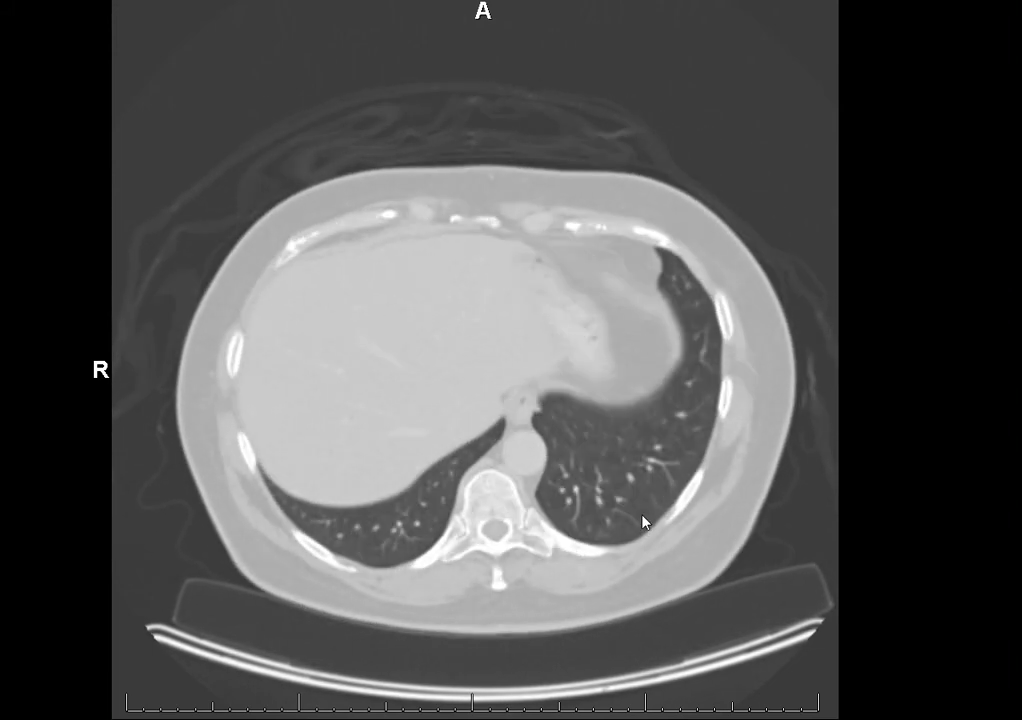
Apply the soft-tissue window, bring up the ROI C6 slice (-946 HU), and widen to grey lung-like contrast
key("2")
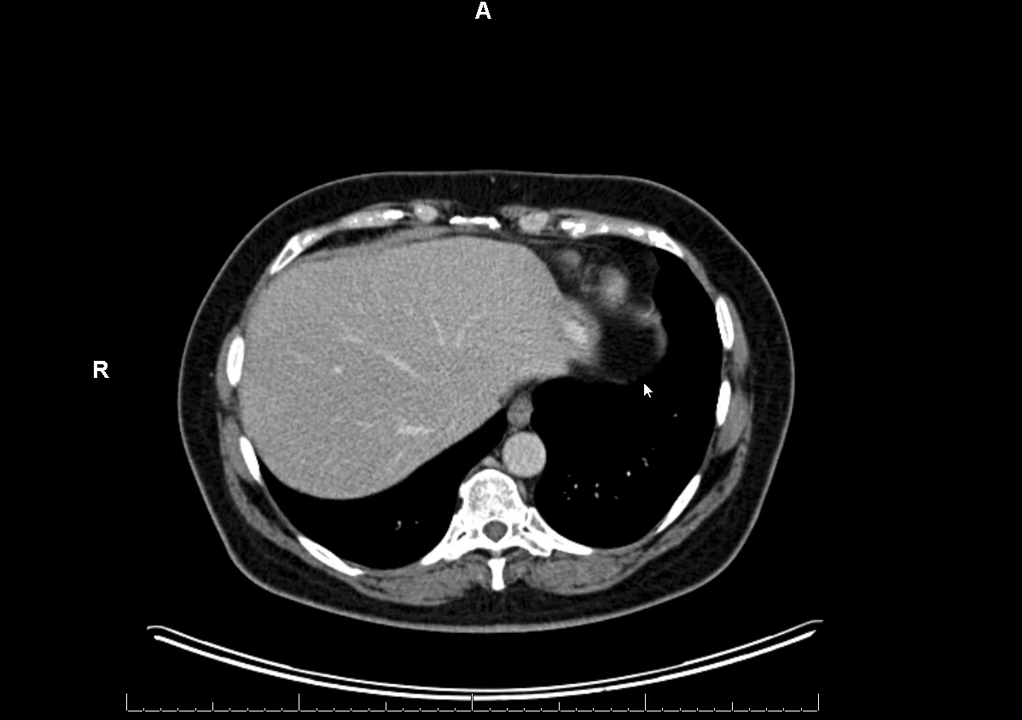
scroll(644, 380, "down", 5)
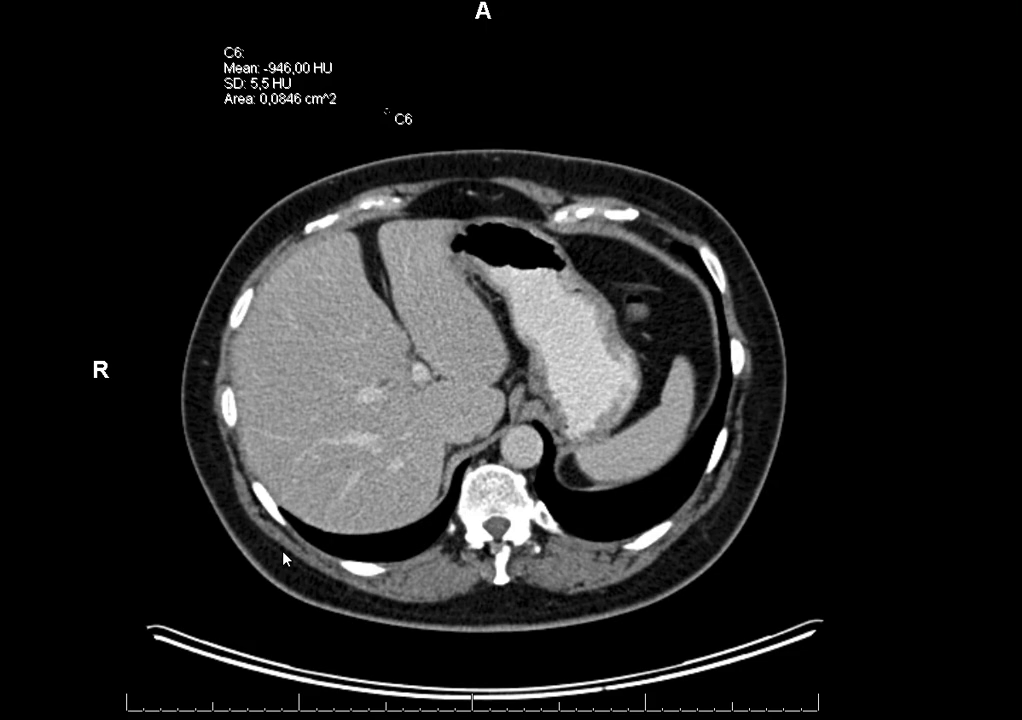
left_click_drag(579, 541, 610, 487)
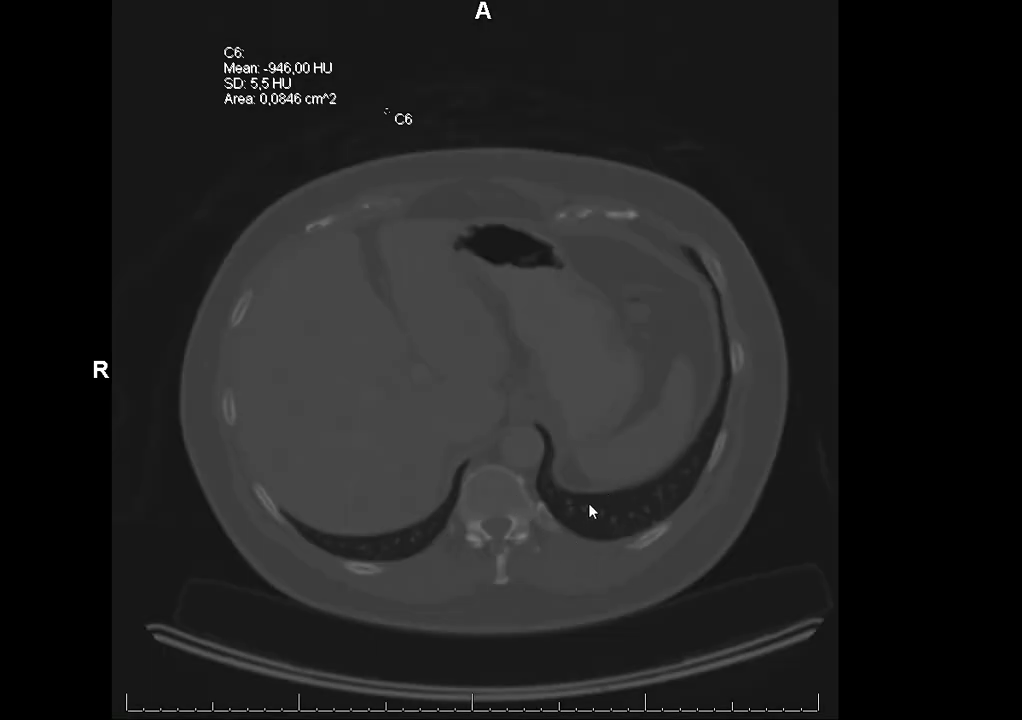